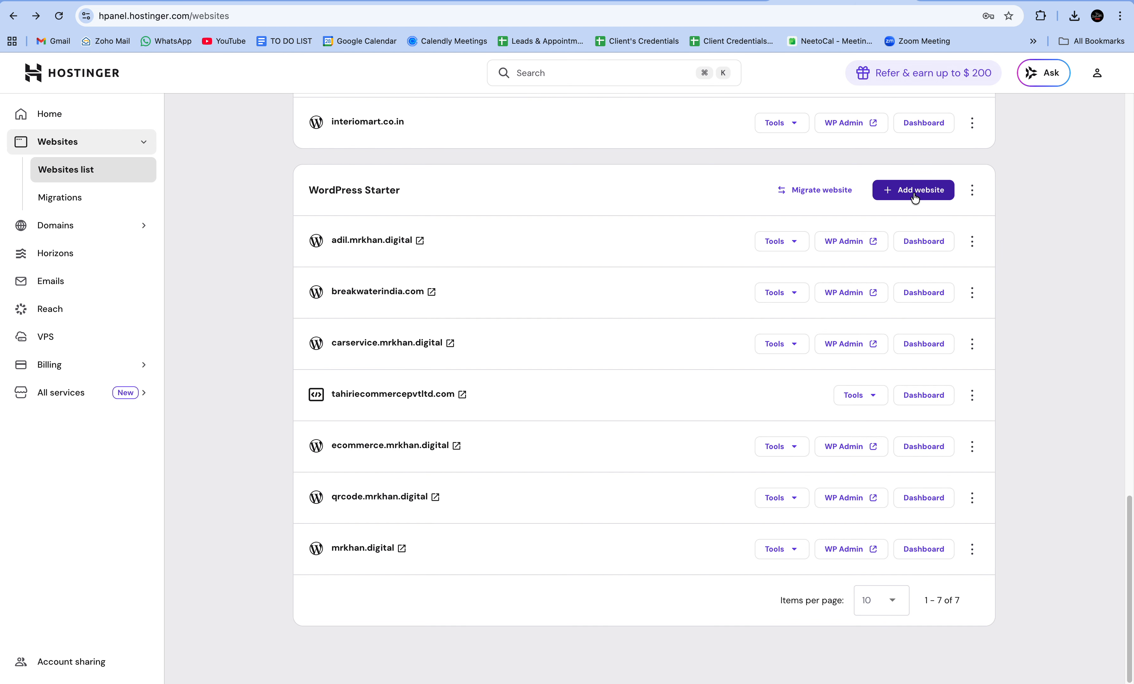
# Start a new WordPress website and replace the generated administrator password with your own
pyautogui.click(914, 198)
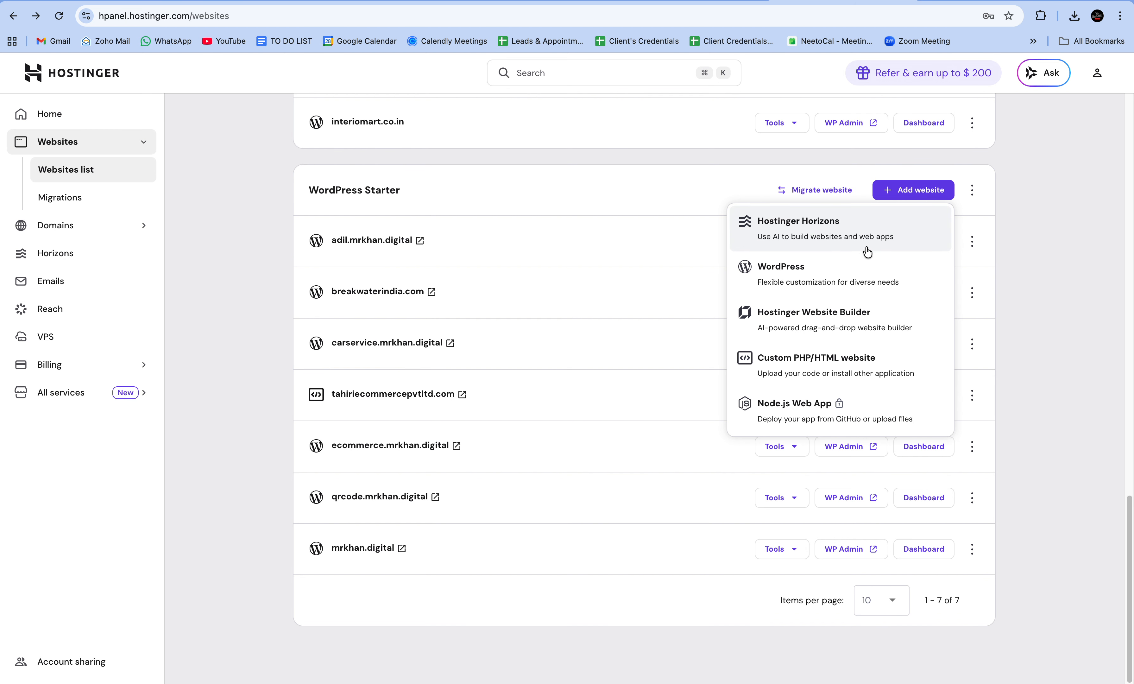
pyautogui.click(840, 275)
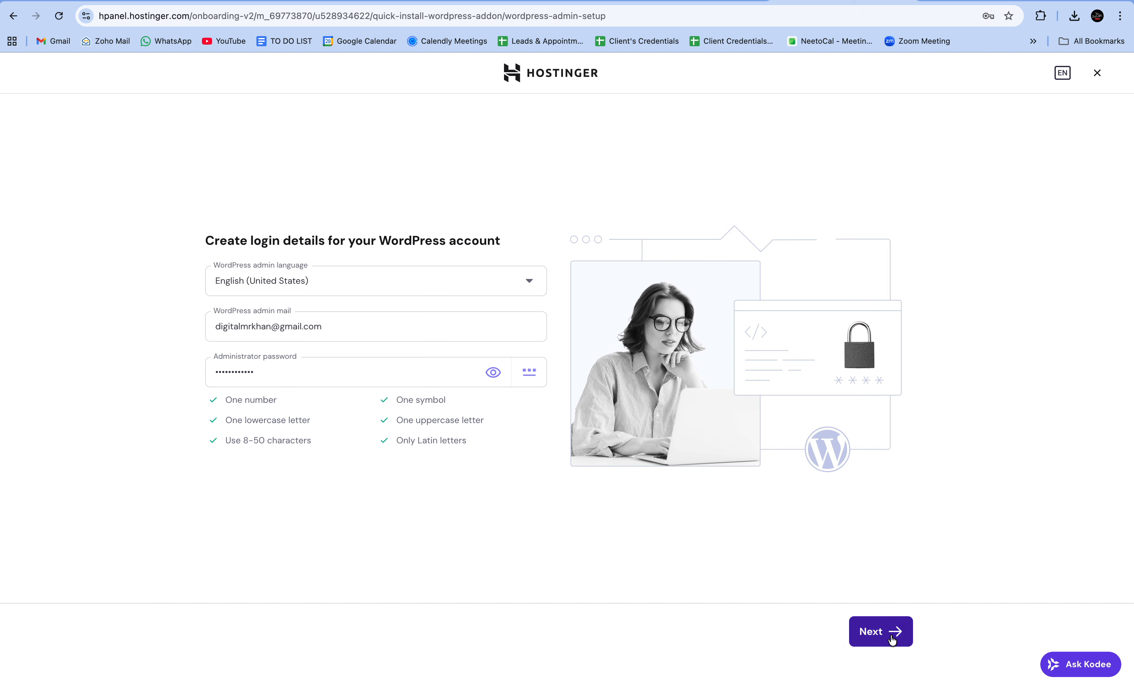
pyautogui.click(492, 373)
pyautogui.click(382, 375)
pyautogui.press('super+a')
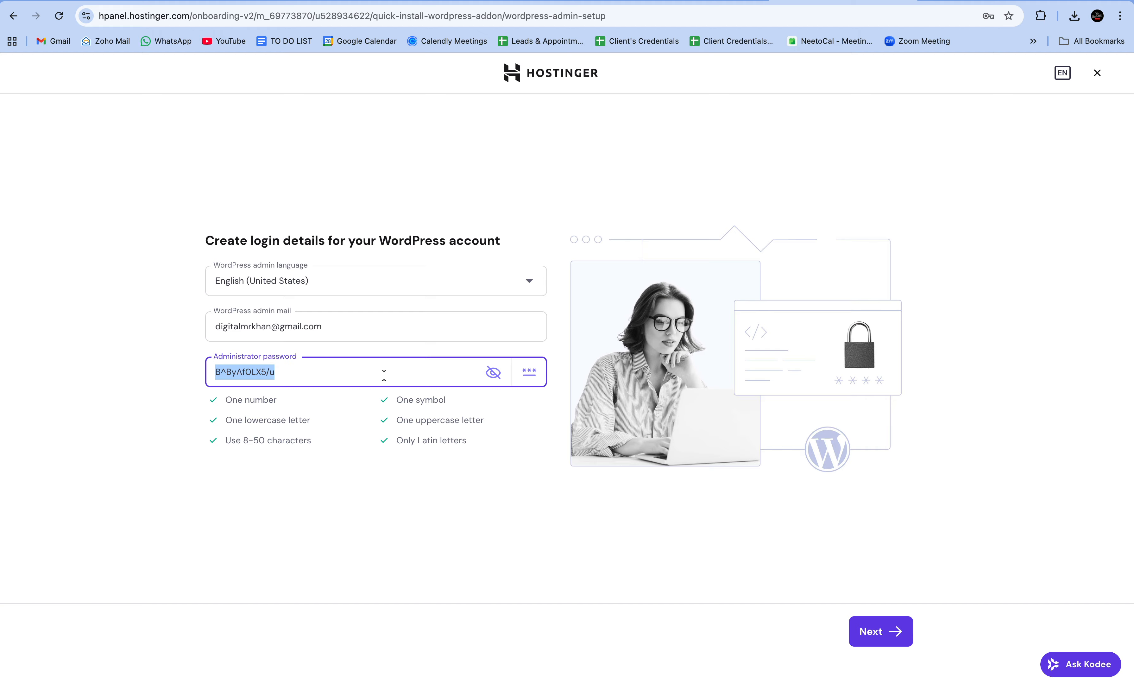
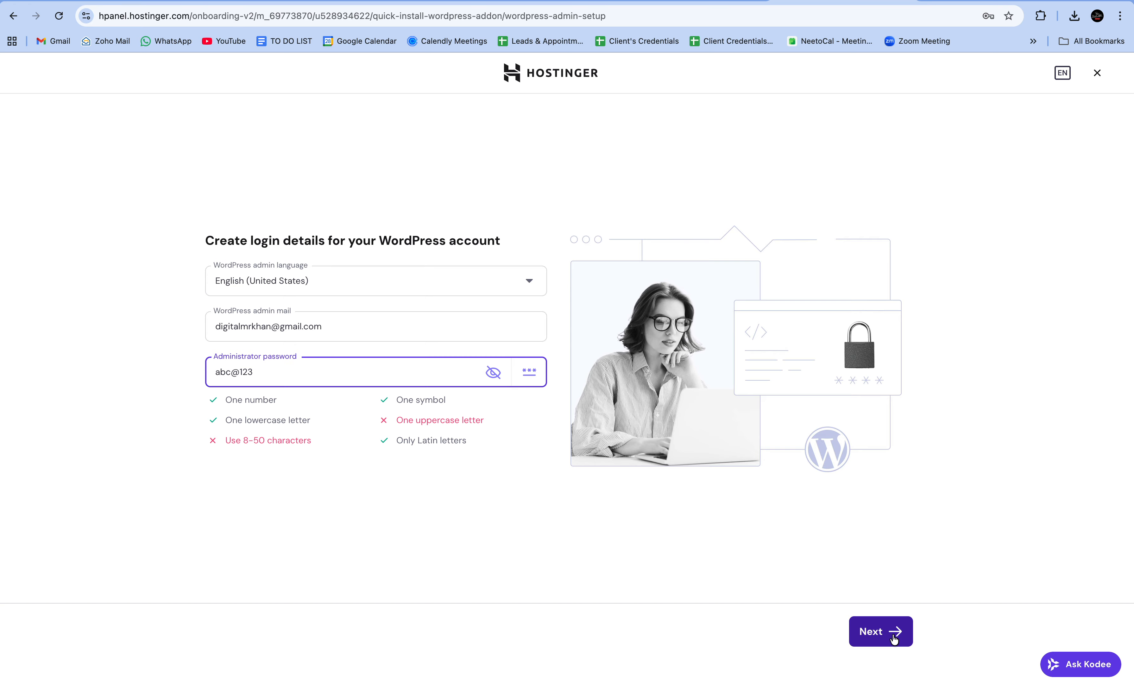
# Revise the administrator password, adding characters and an uppercase first letter, until every requirement passes
pyautogui.click(897, 631)
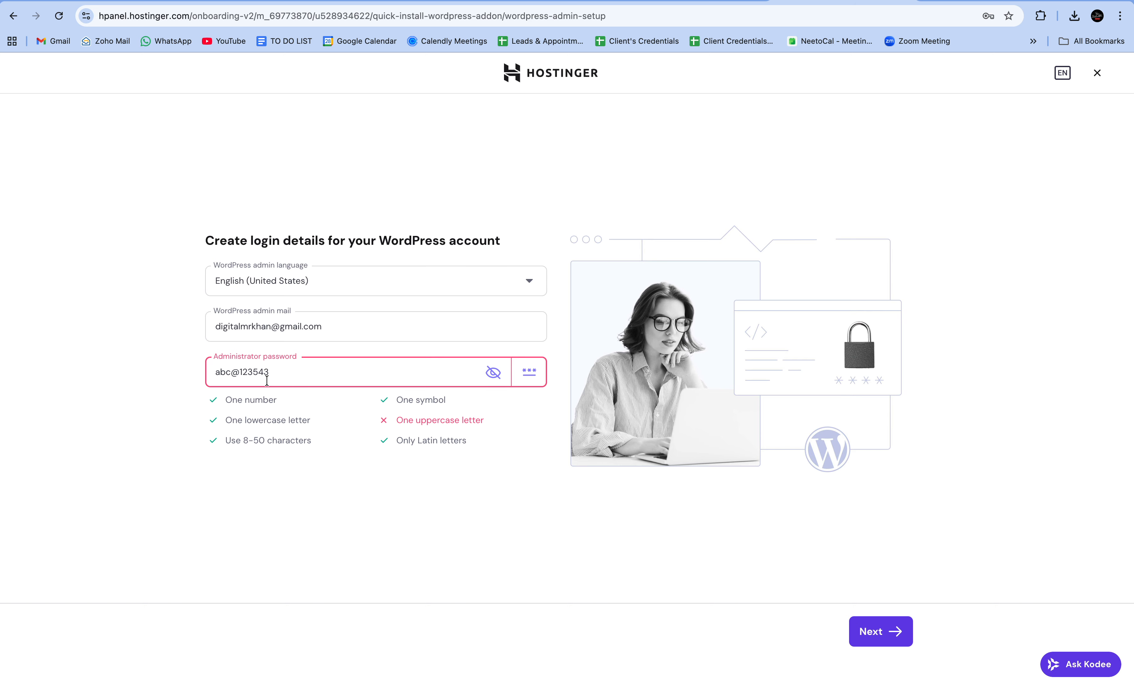
pyautogui.click(236, 371)
pyautogui.click(222, 373)
pyautogui.press('BackSpace')
pyautogui.write('A')
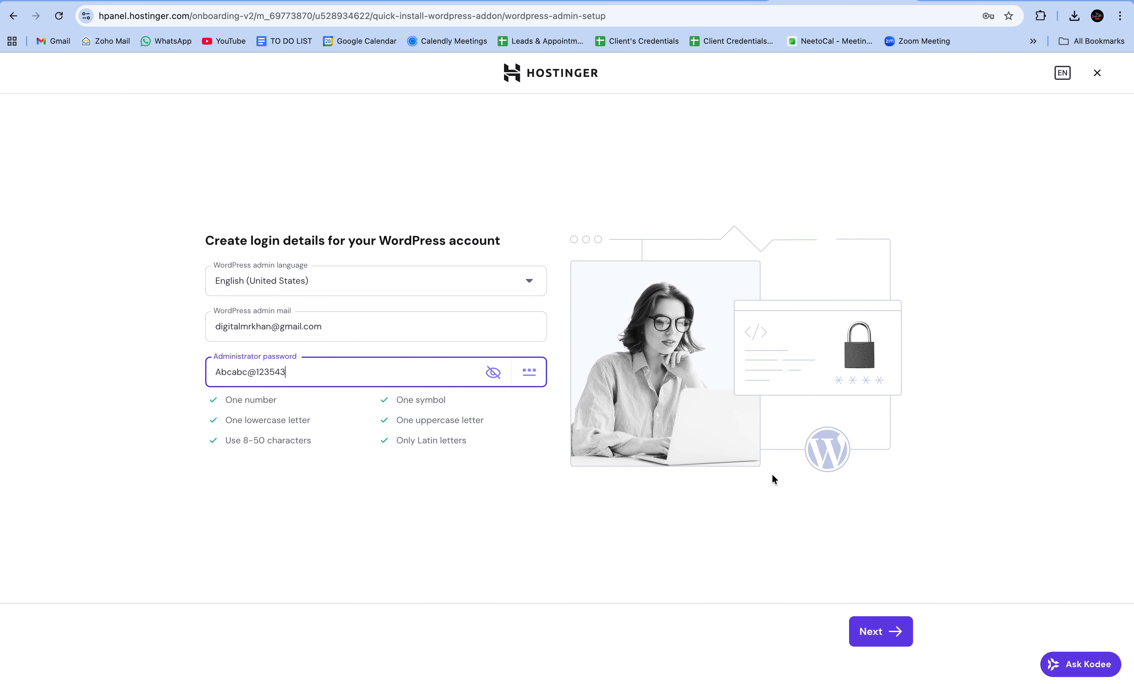
# Copy the finished administrator password and continue to the pre-built website choices
pyautogui.tripleClick(378, 374)
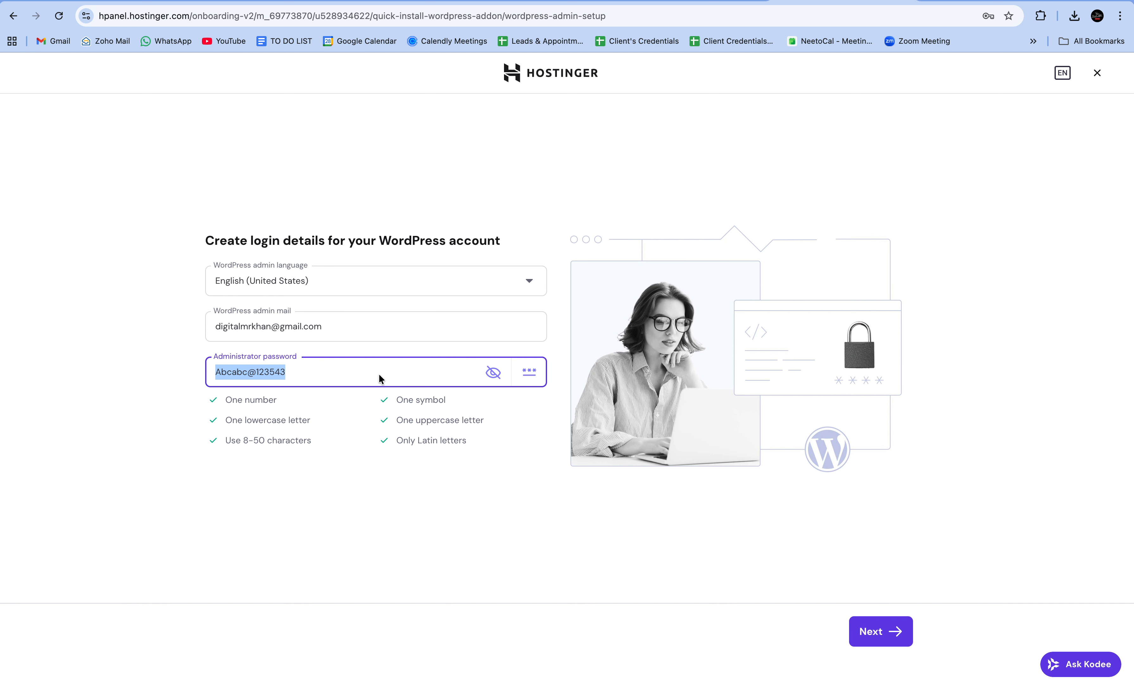
pyautogui.rightClick(378, 374)
pyautogui.click(436, 428)
pyautogui.click(861, 630)
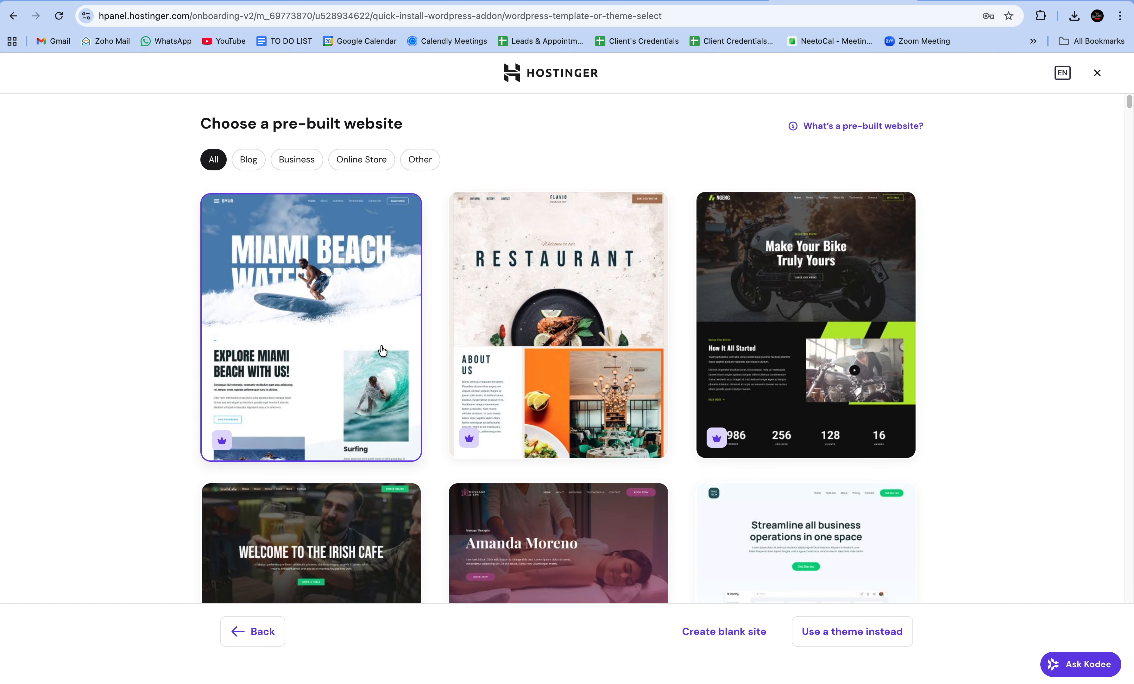
# Browse the pre-built WordPress templates, then choose Create blank site instead
pyautogui.scroll(-3, 382, 350)
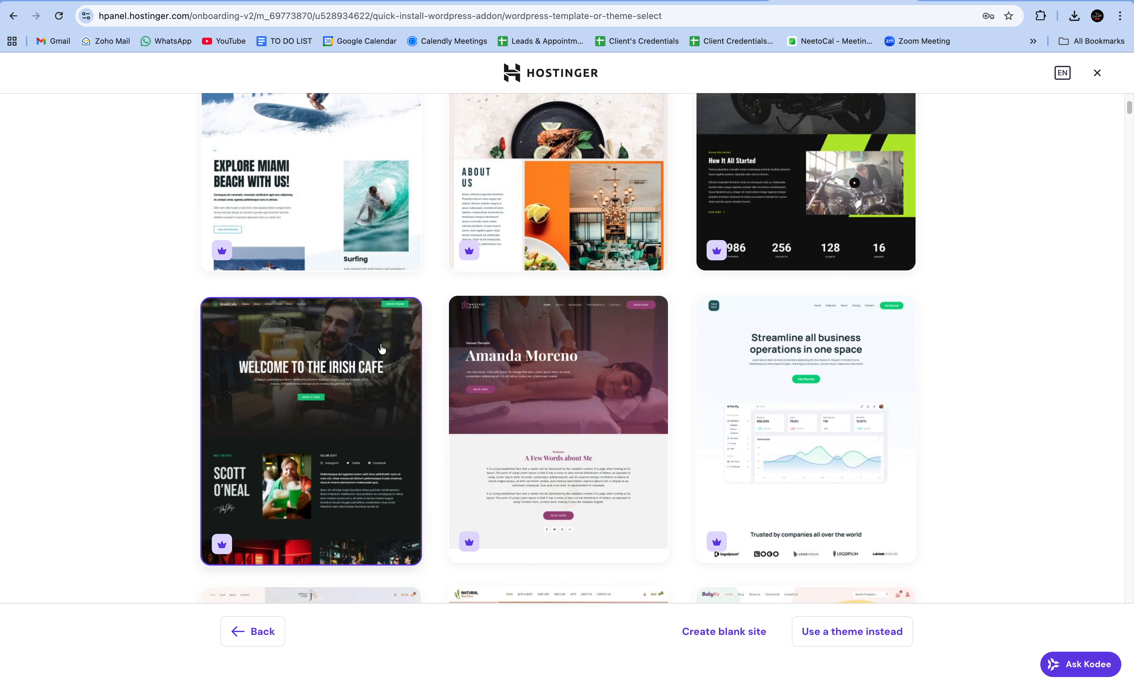
pyautogui.scroll(-5, 379, 355)
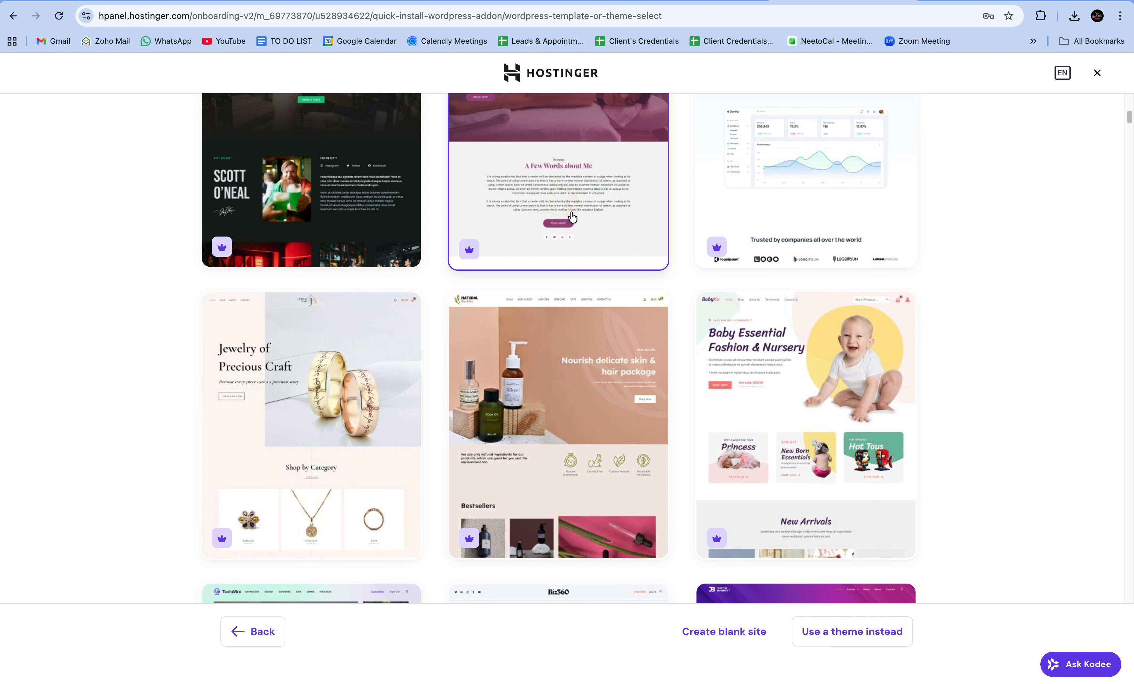
pyautogui.scroll(4, 570, 244)
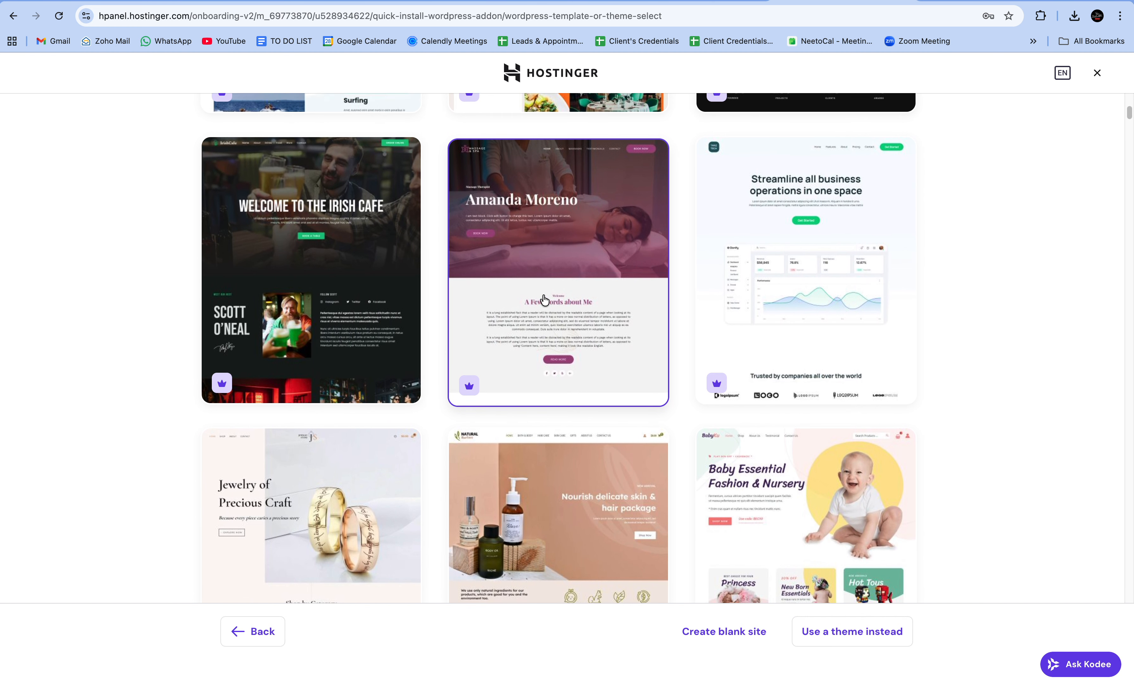
pyautogui.scroll(2, 540, 304)
pyautogui.scroll(-5, 571, 350)
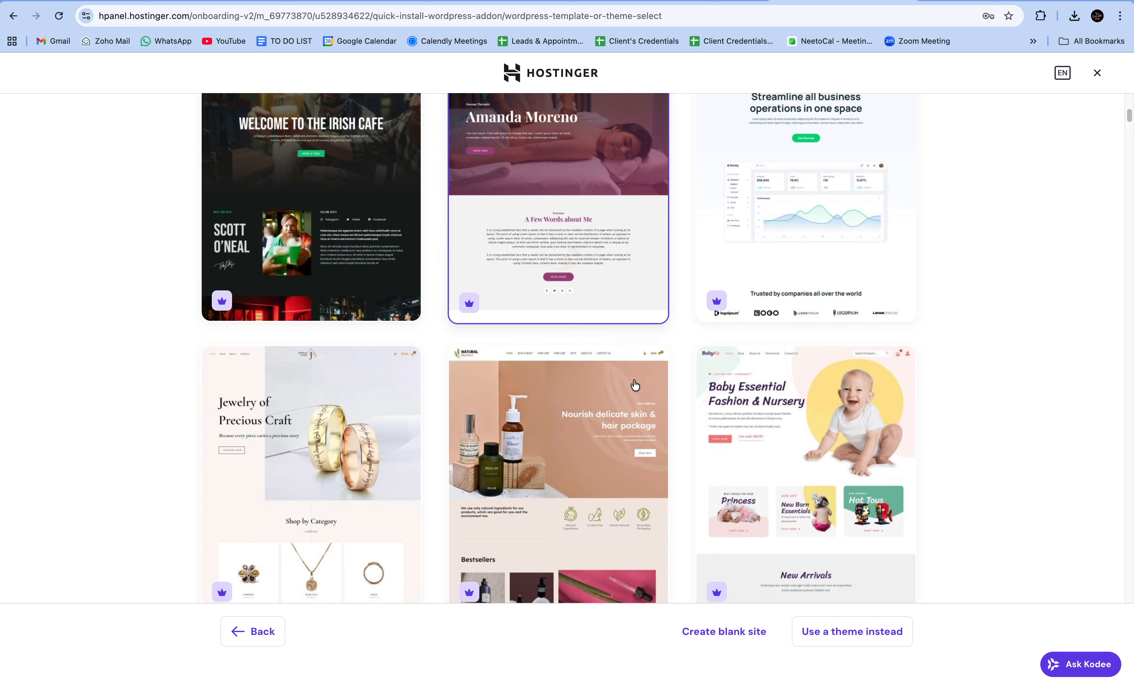
pyautogui.click(745, 634)
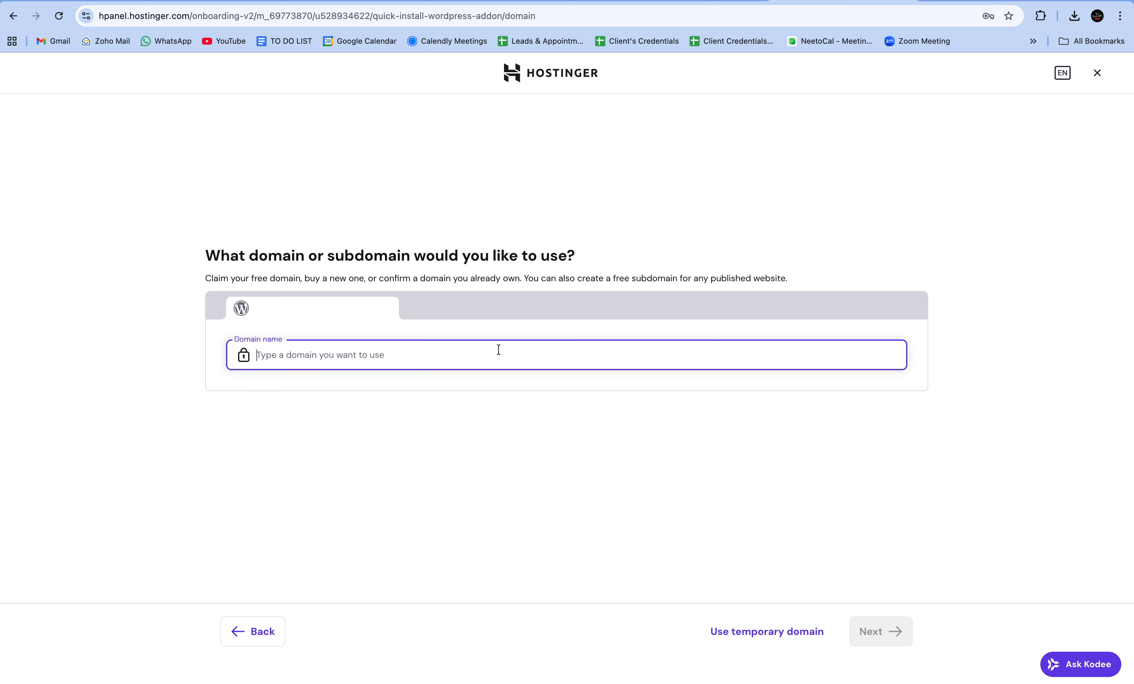
# Enter jamminggoat.com as an already-owned domain and start the WordPress installation
pyautogui.write('google.com')
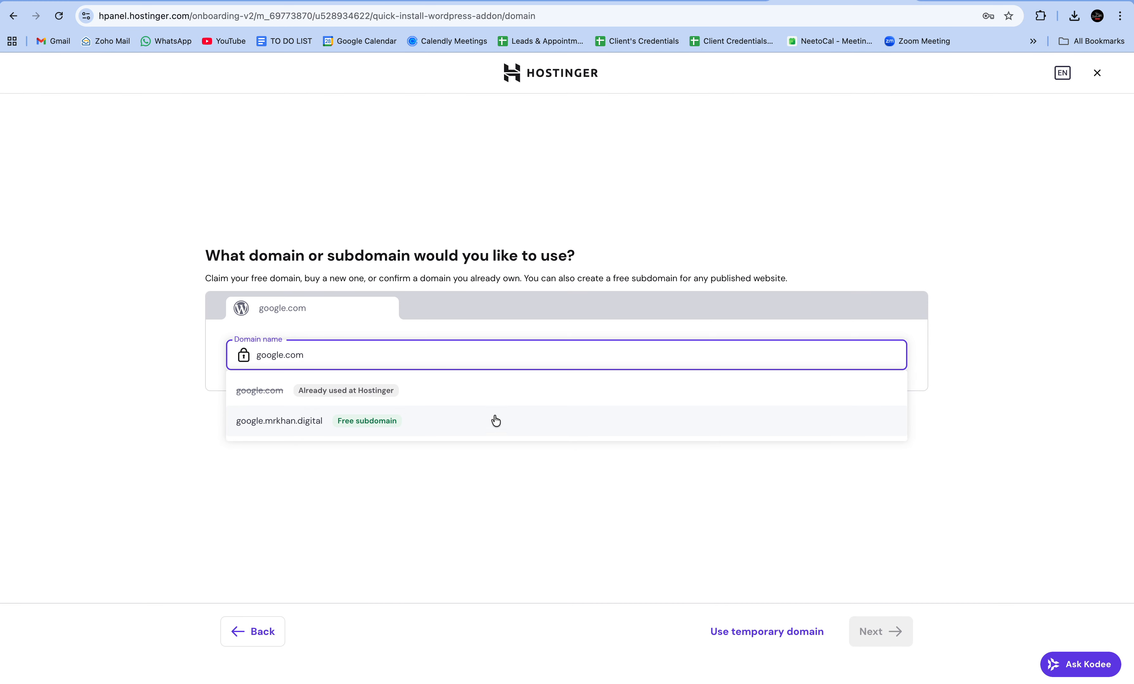
pyautogui.click(477, 394)
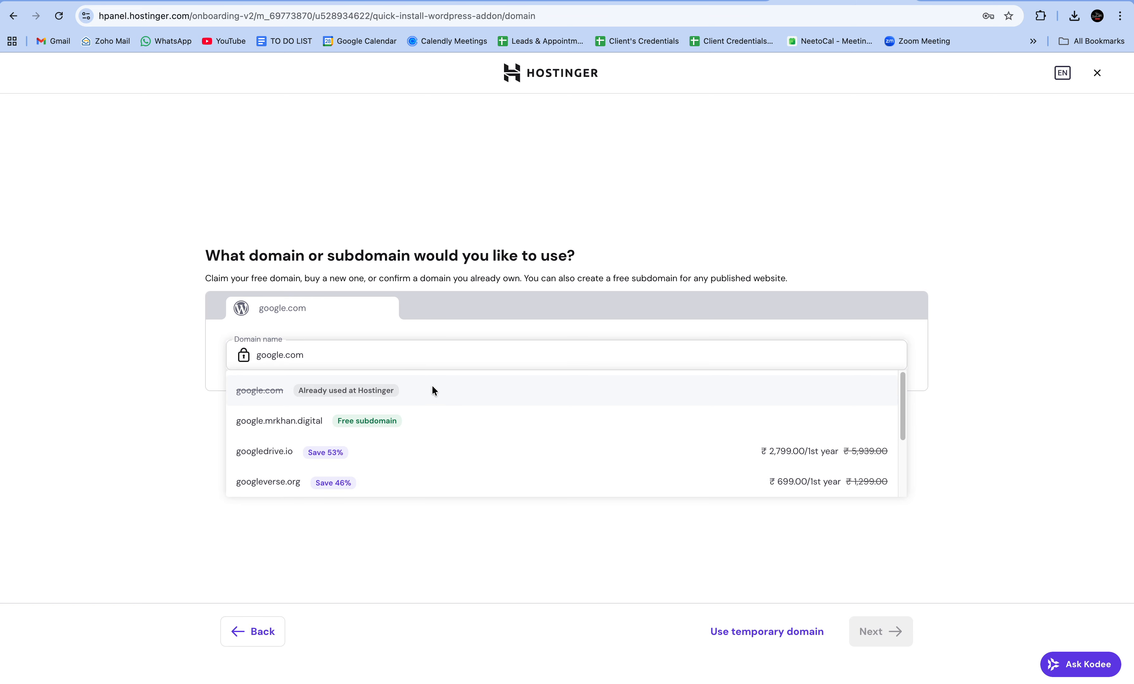
pyautogui.tripleClick(329, 350)
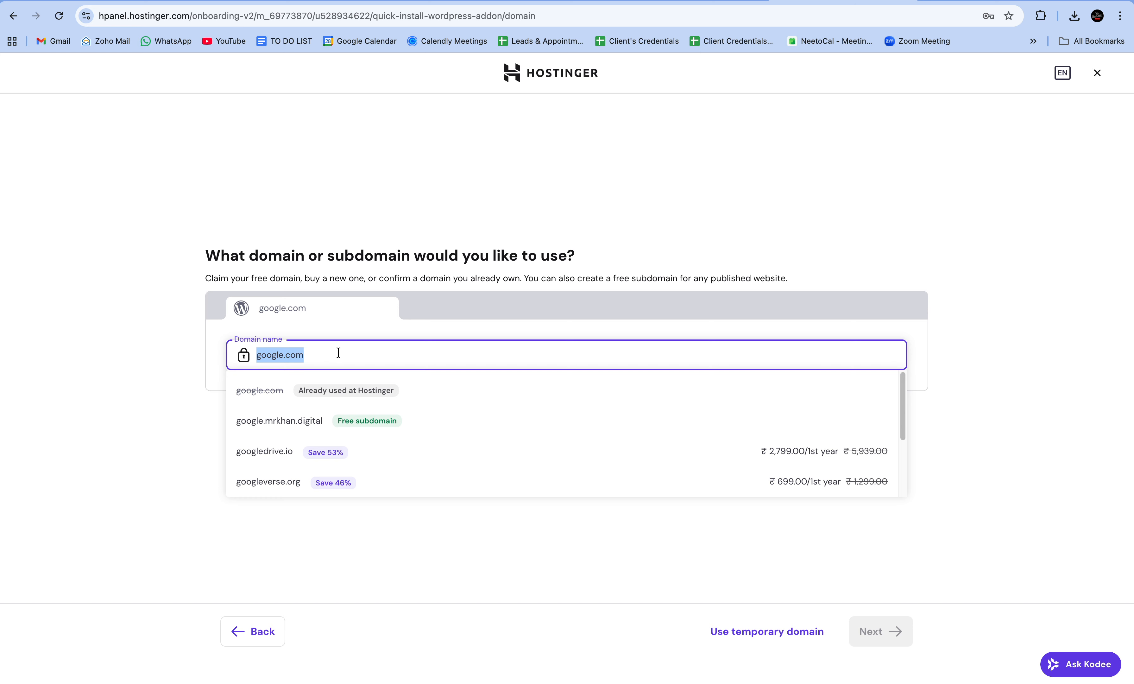
pyautogui.write('jamminggoatgo')
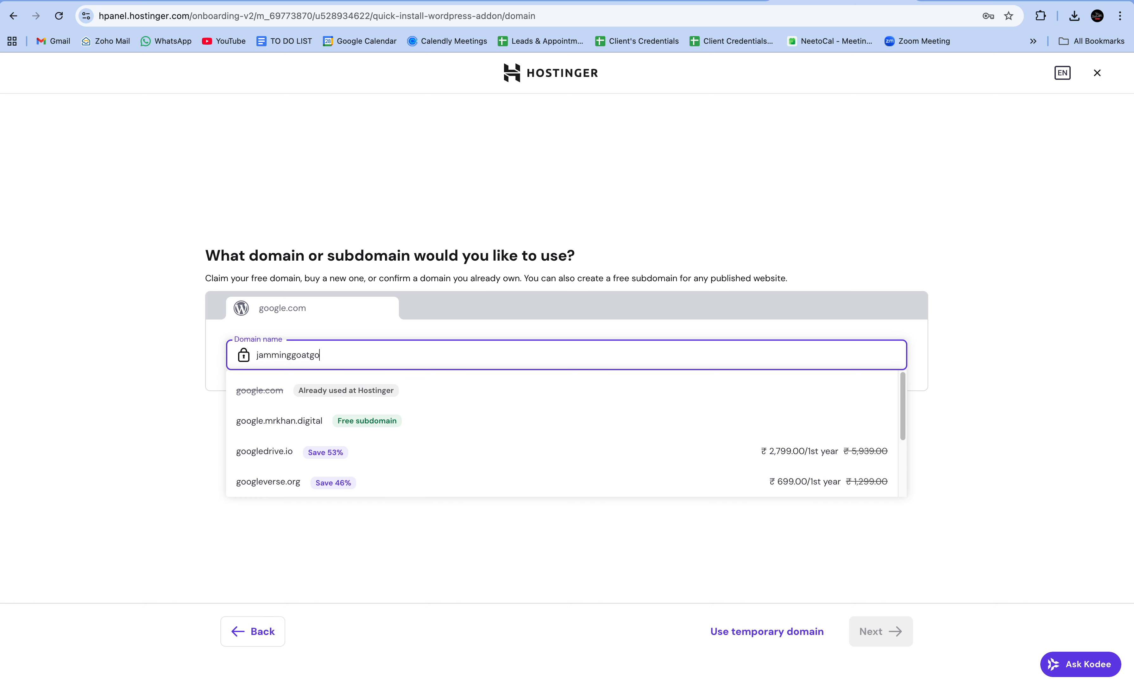
pyautogui.write('a')
pyautogui.press('BackSpace')
pyautogui.press('BackSpace')
pyautogui.press('BackSpace')
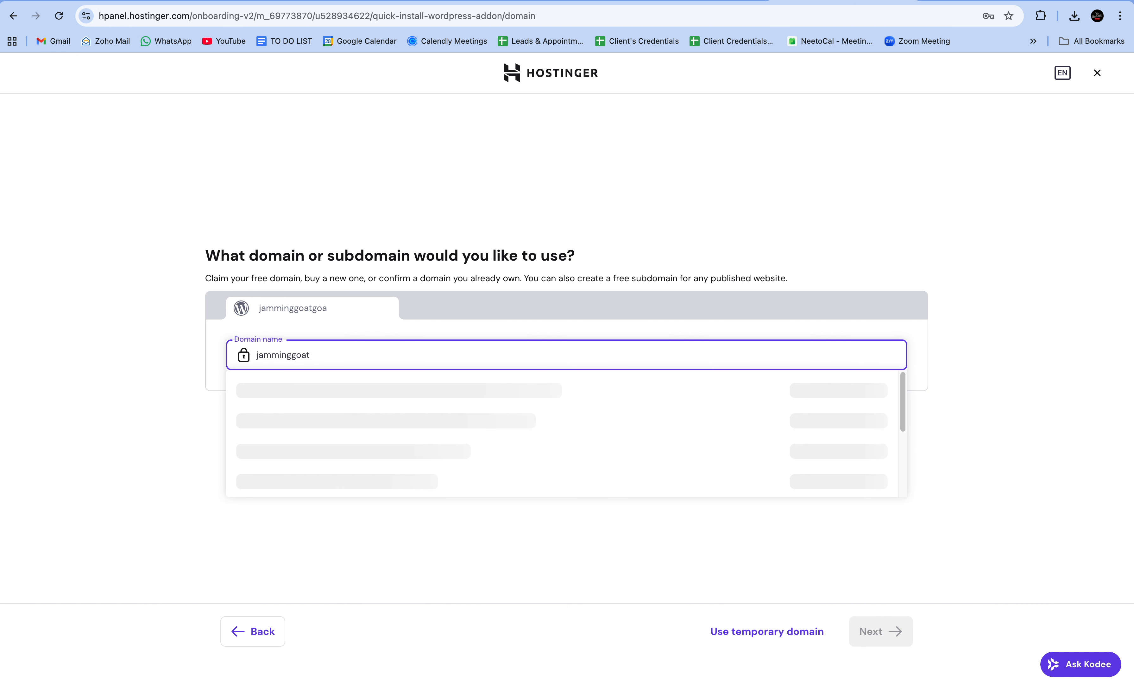
pyautogui.write('.com')
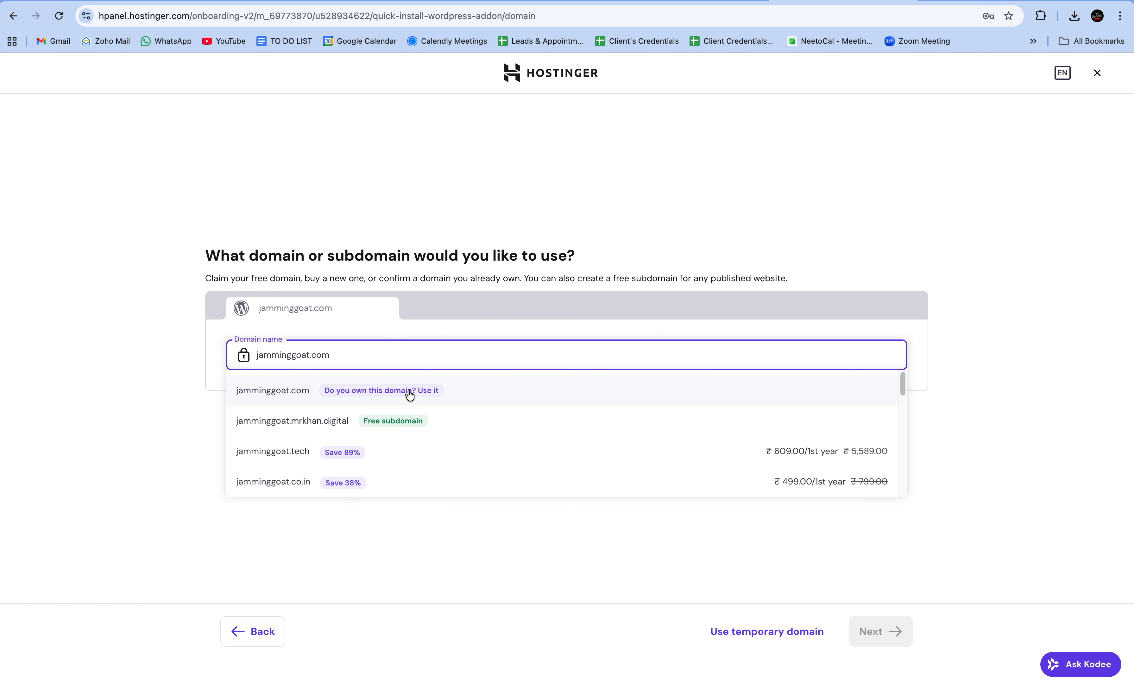
pyautogui.click(504, 393)
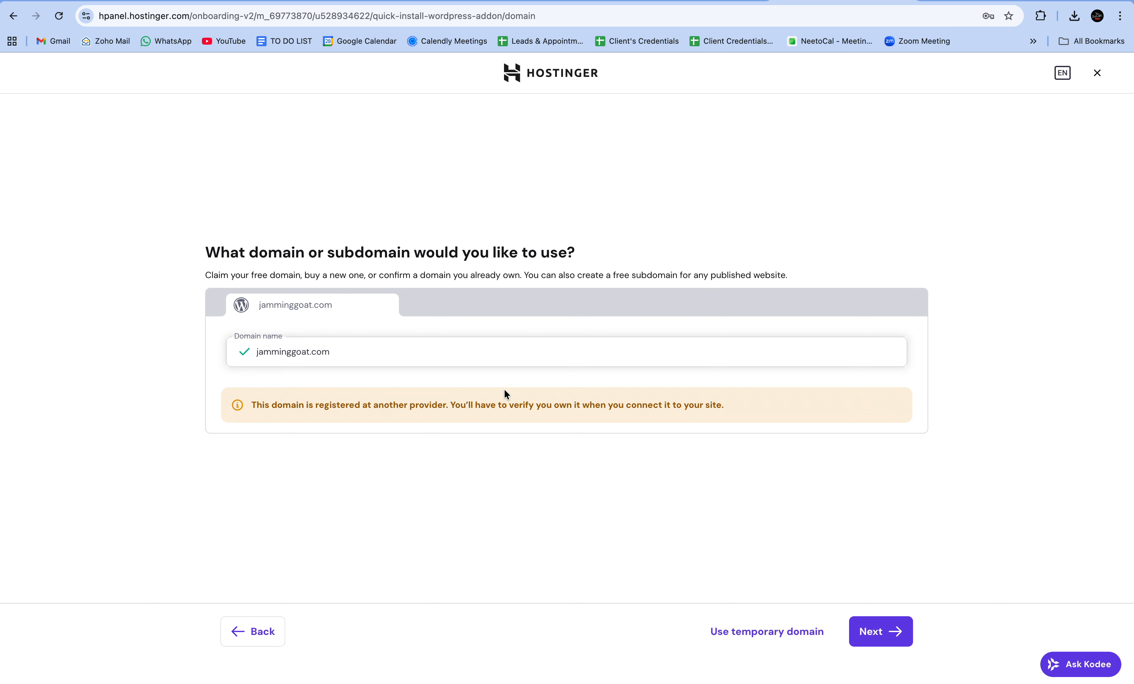
pyautogui.click(890, 636)
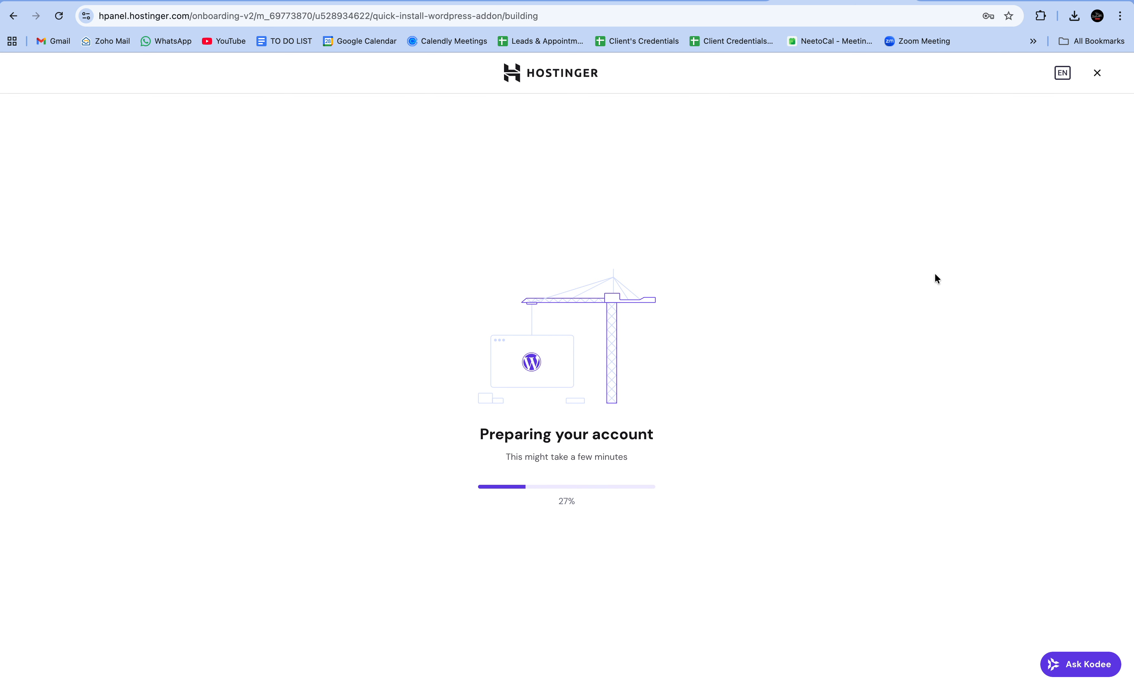
# Search Google for 'hostinger nameservers india' in a new tab
pyautogui.press('super+t')
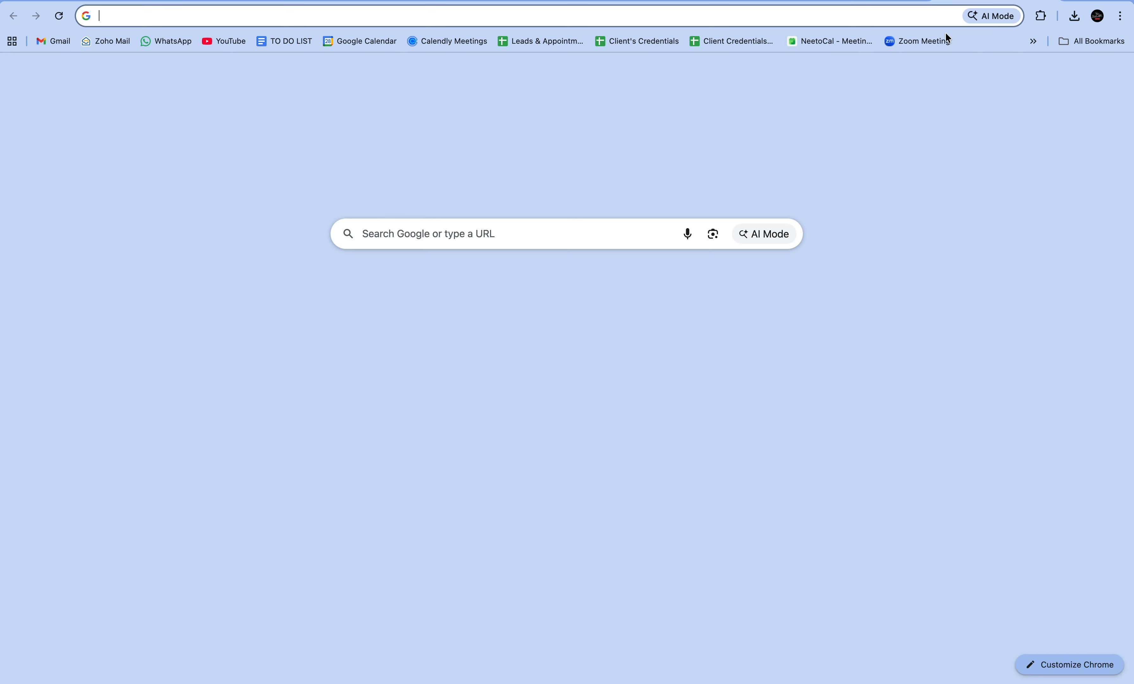
pyautogui.click(567, 236)
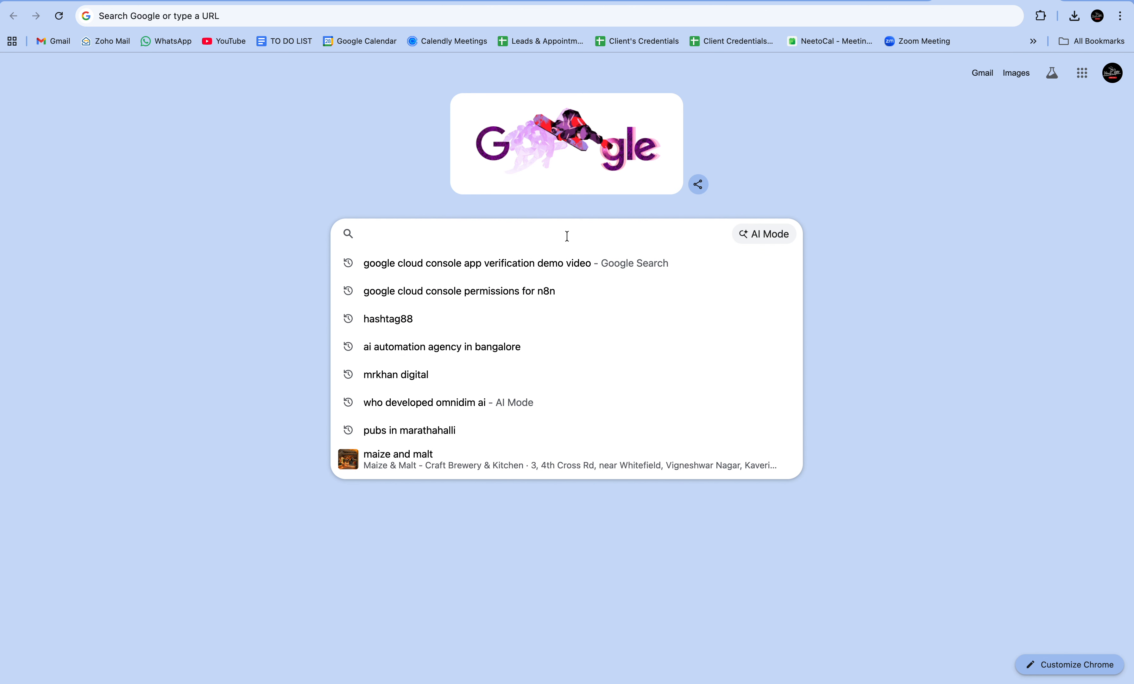
pyautogui.write('ho')
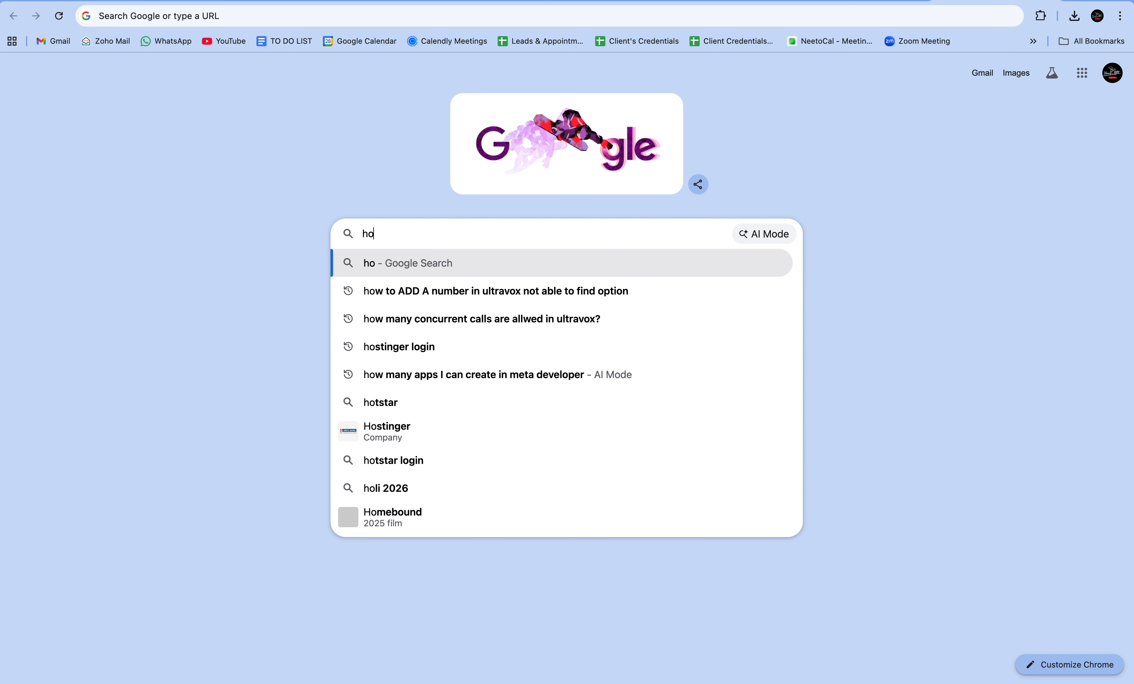
pyautogui.write('stinger ')
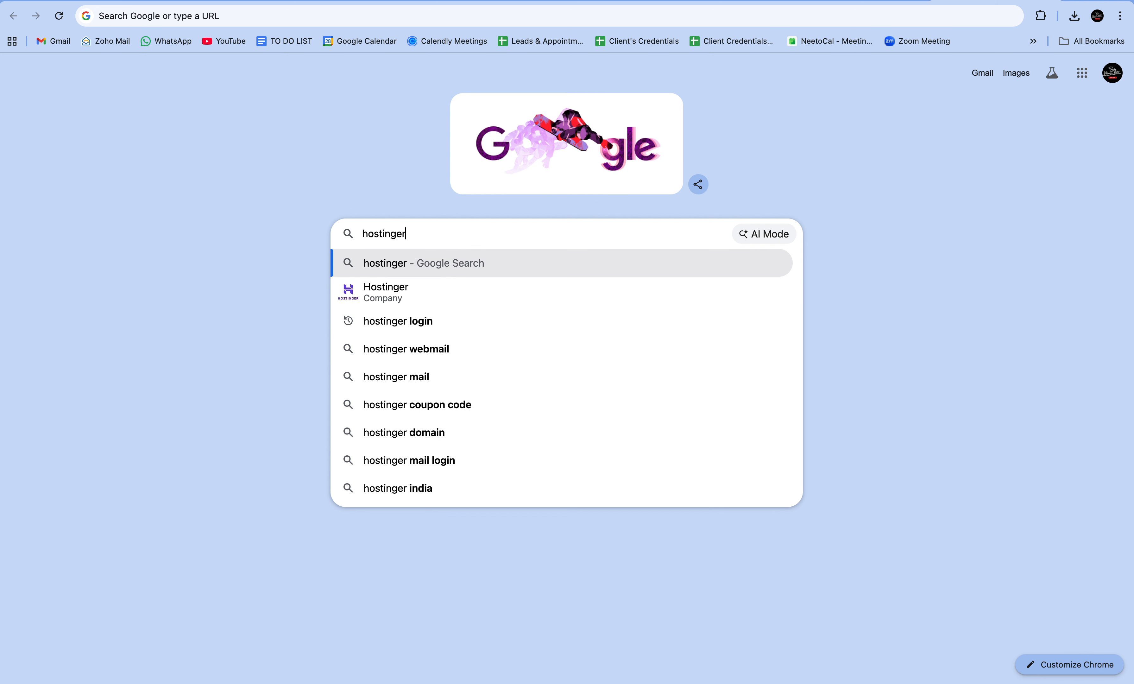
pyautogui.write('na')
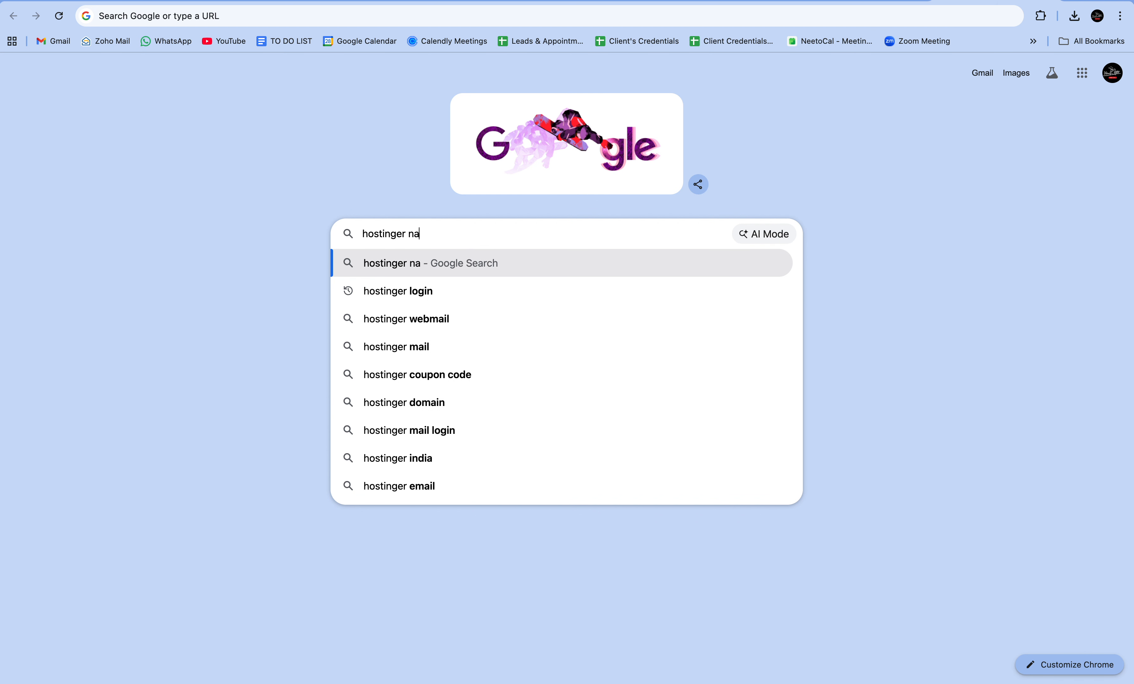
pyautogui.write('meservers')
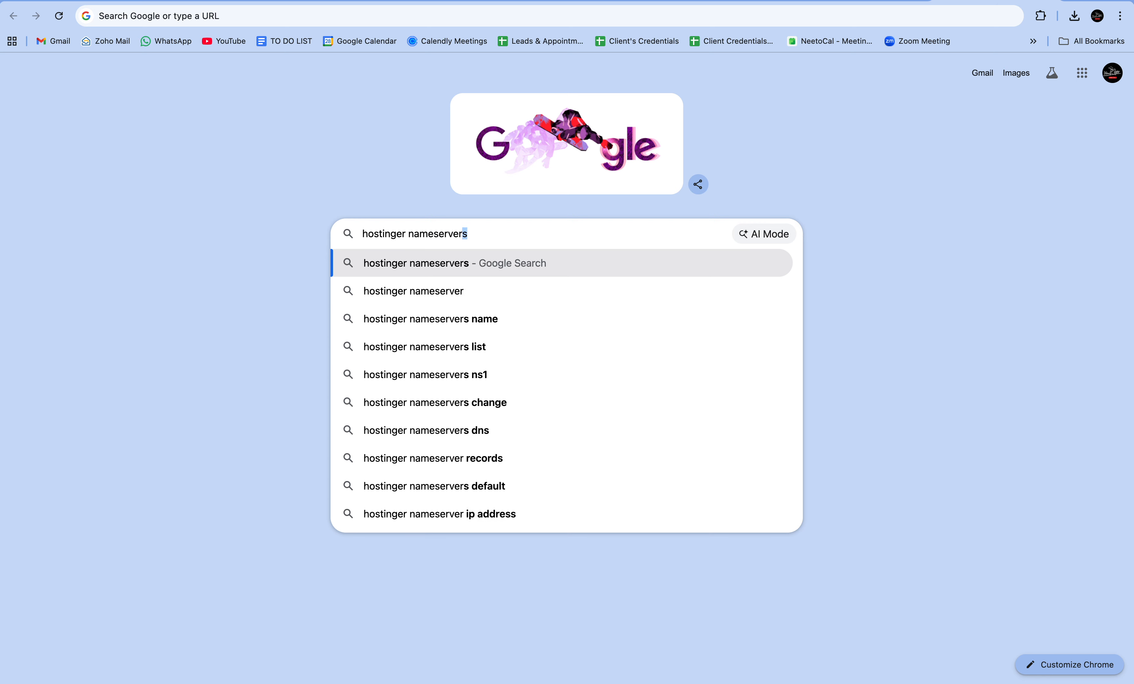
pyautogui.write(' india')
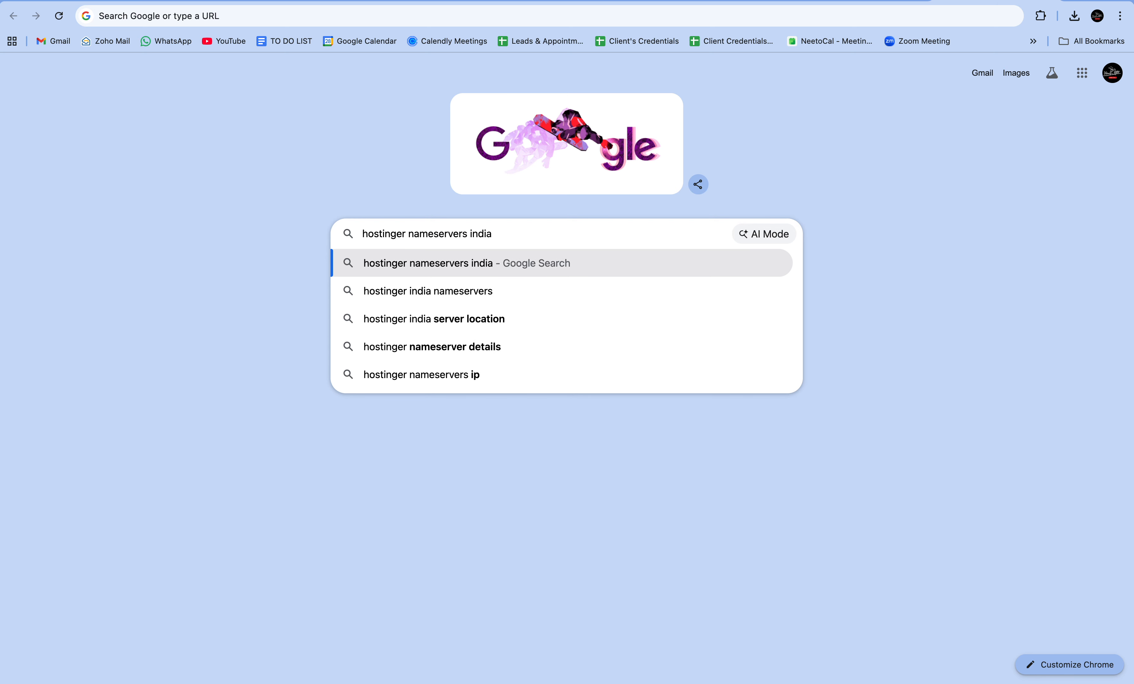
pyautogui.press('Return')
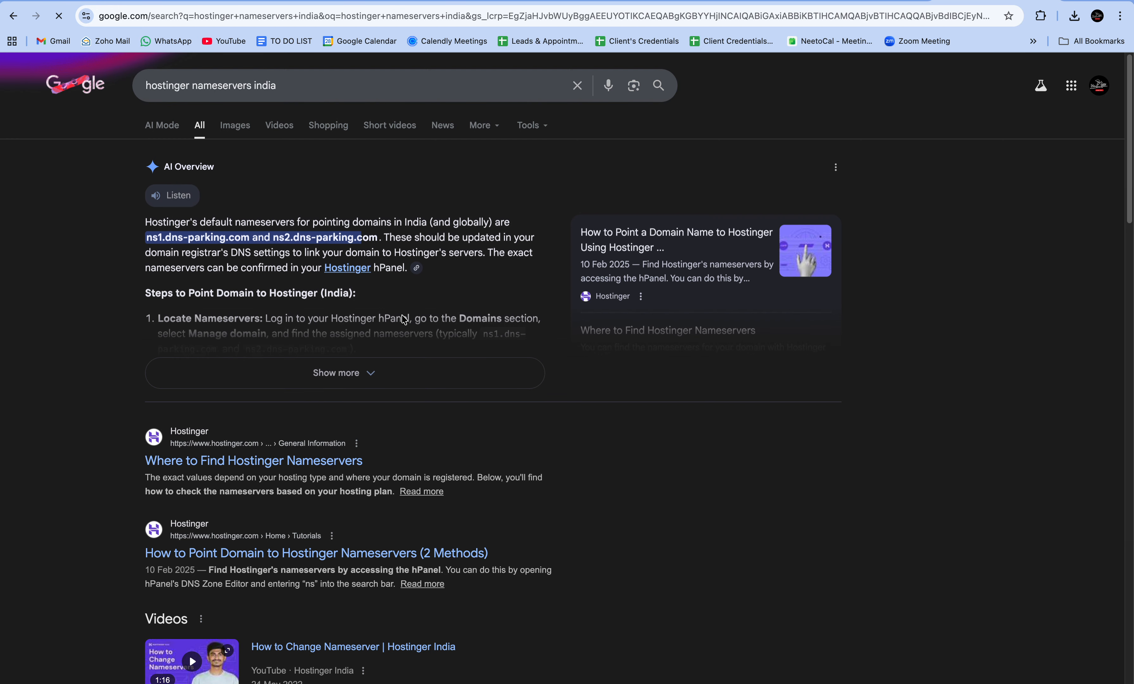
# Select ns1.dns-parking.com and ns2.dns-parking.com in the AI Overview, then close the tab
pyautogui.tripleClick(334, 238)
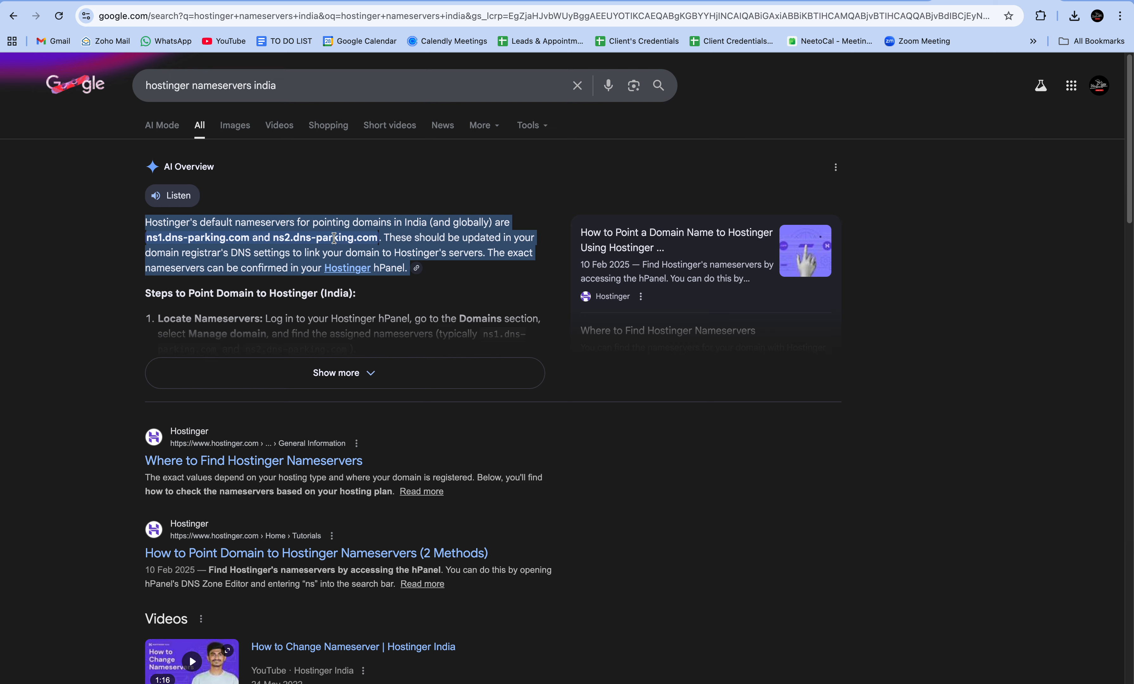
pyautogui.click(334, 238)
pyautogui.moveTo(380, 238); pyautogui.dragTo(153, 238)
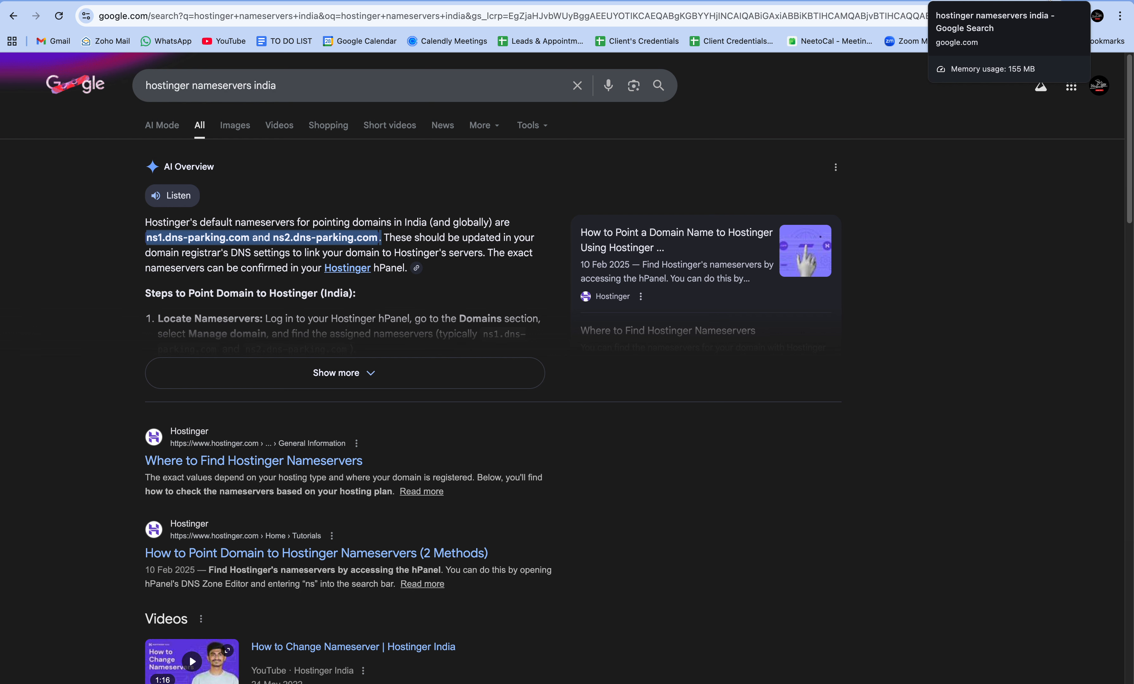
pyautogui.click(1050, 0)
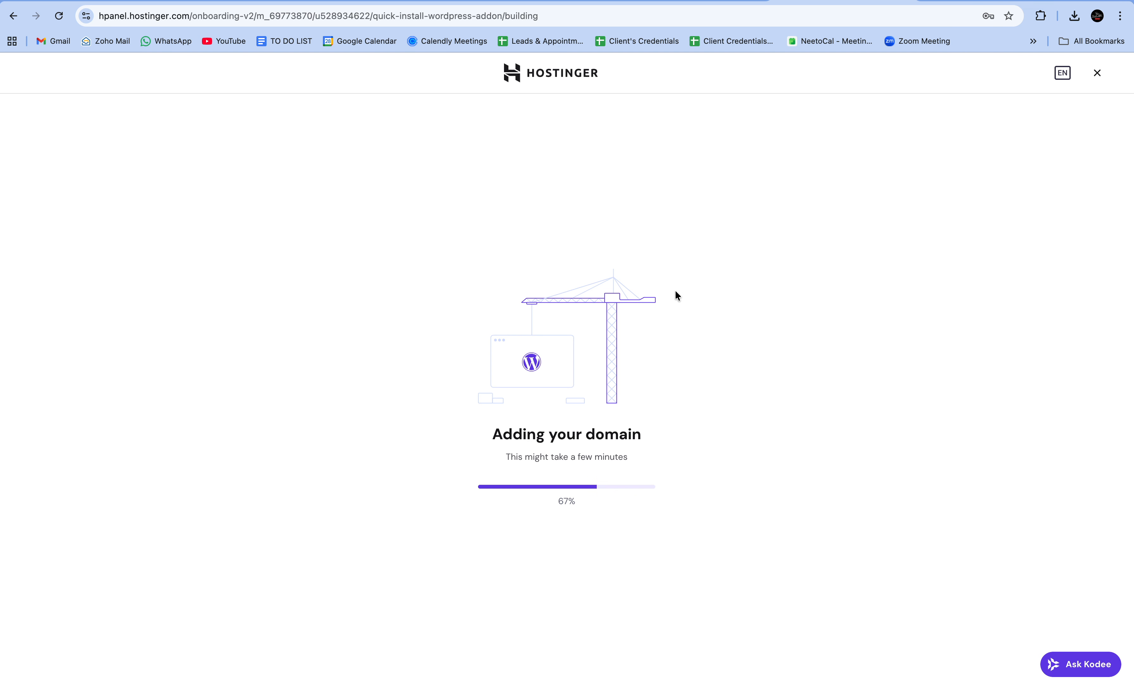